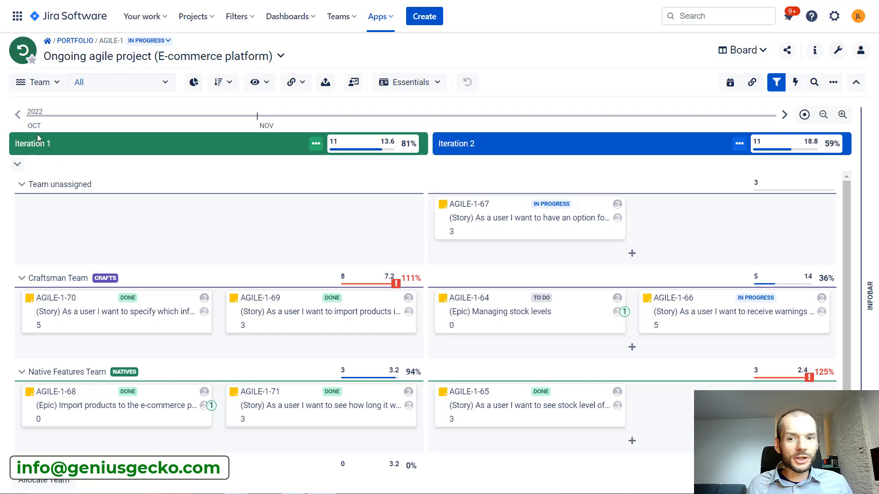
pyautogui.click(784, 114)
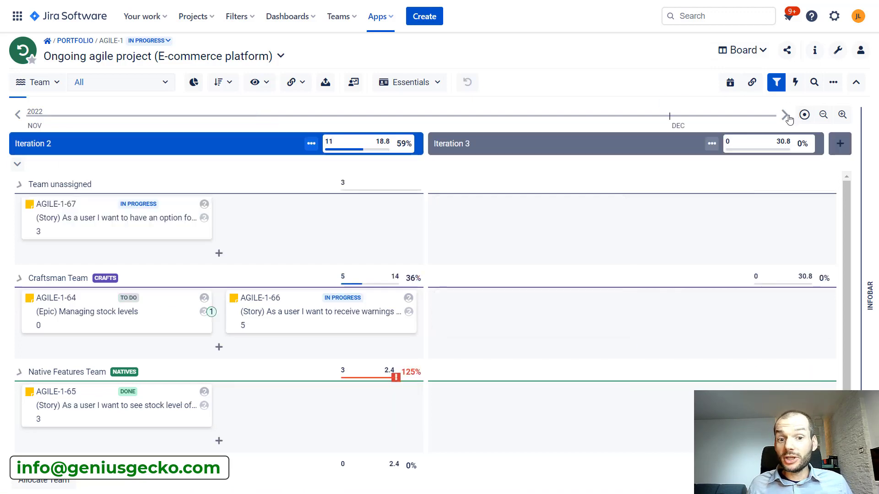
pyautogui.click(17, 114)
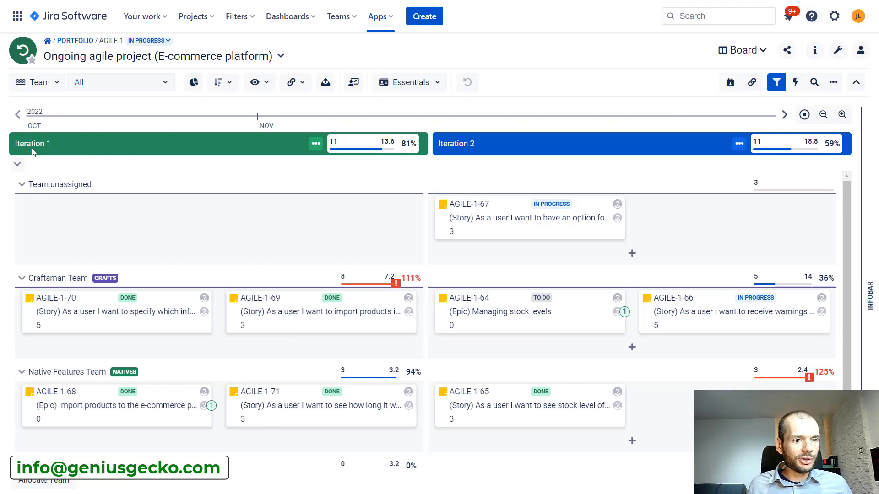
pyautogui.click(784, 114)
pyautogui.click(18, 114)
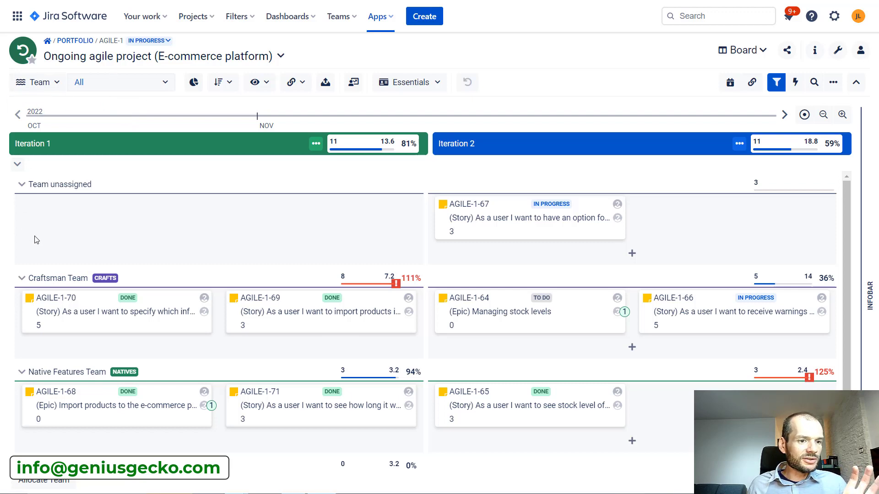
pyautogui.scroll(-1, 32, 408)
pyautogui.scroll(1, 32, 408)
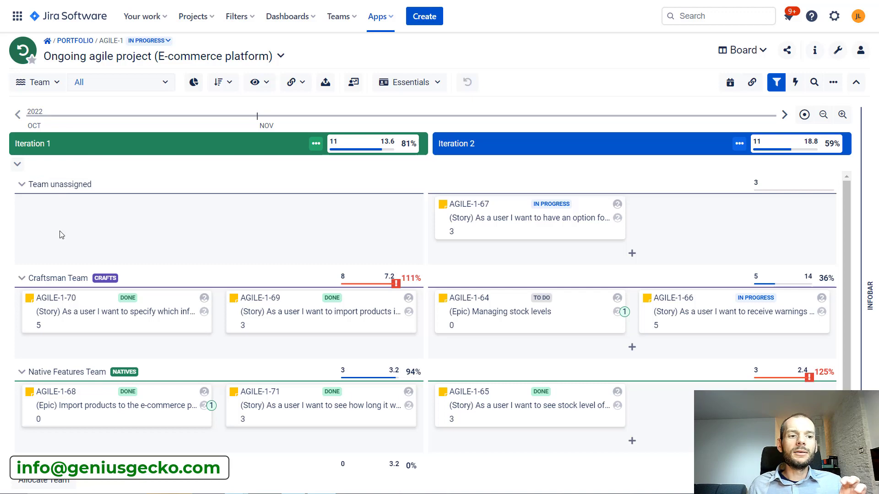
pyautogui.scroll(-1, 61, 234)
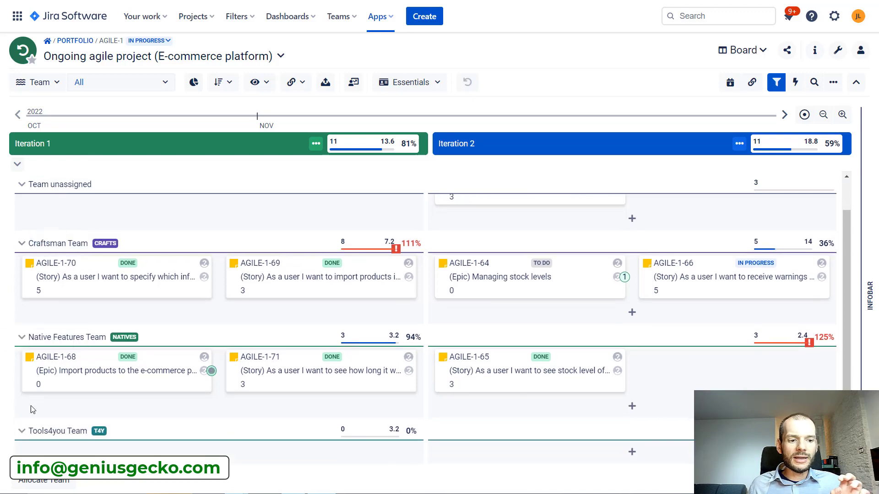
pyautogui.scroll(1, 116, 445)
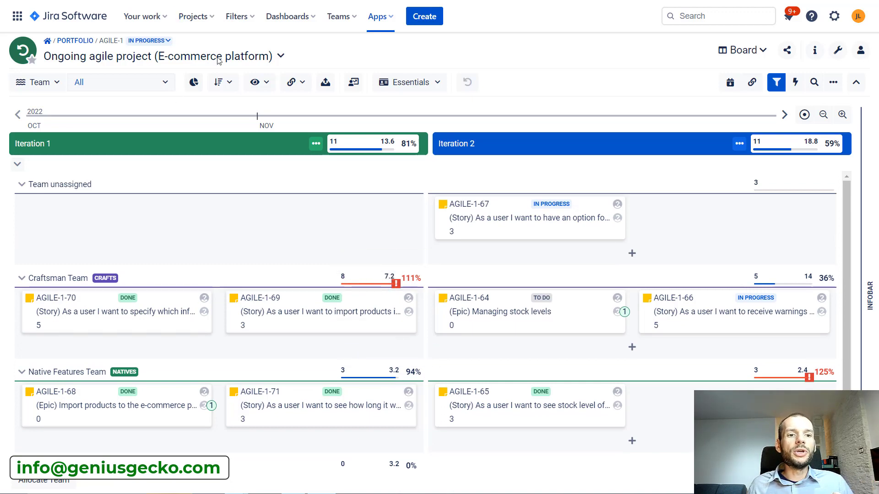
pyautogui.click(257, 82)
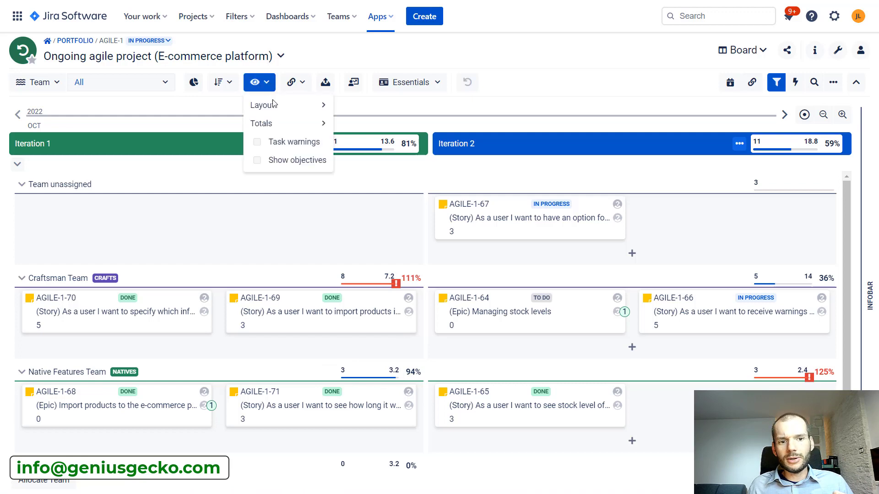
pyautogui.moveTo(275, 123)
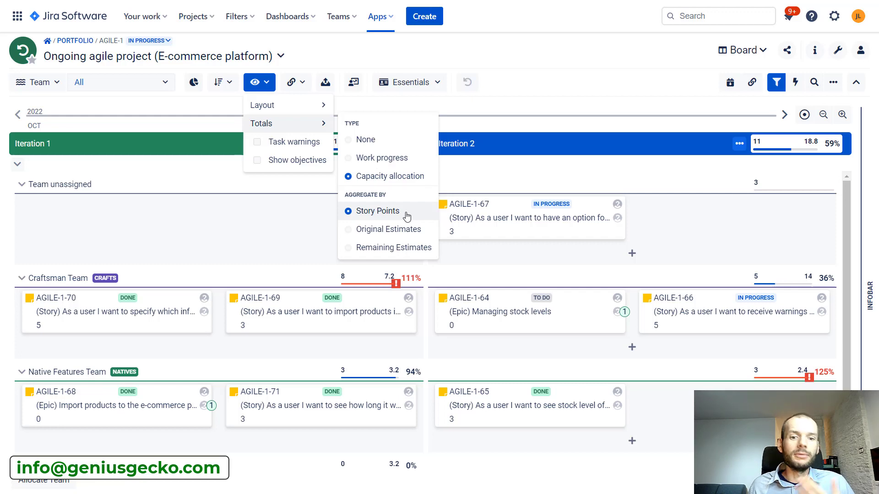
pyautogui.click(532, 81)
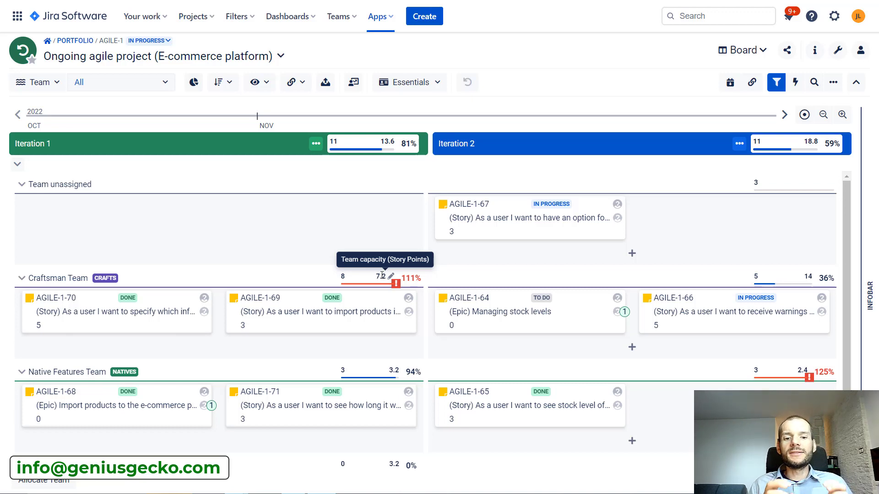
# Step: In the Teams module, show Craftsman Team's members and highlight their 100% availability
pyautogui.click(760, 51)
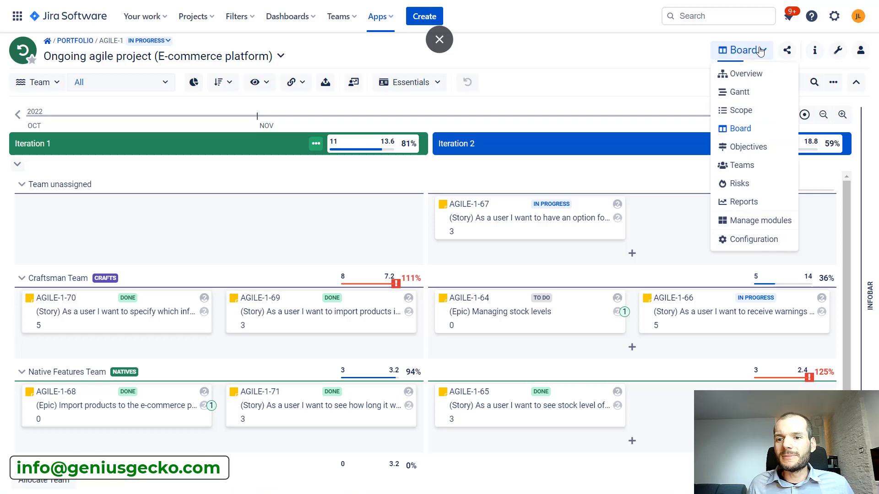
pyautogui.click(745, 166)
pyautogui.click(467, 188)
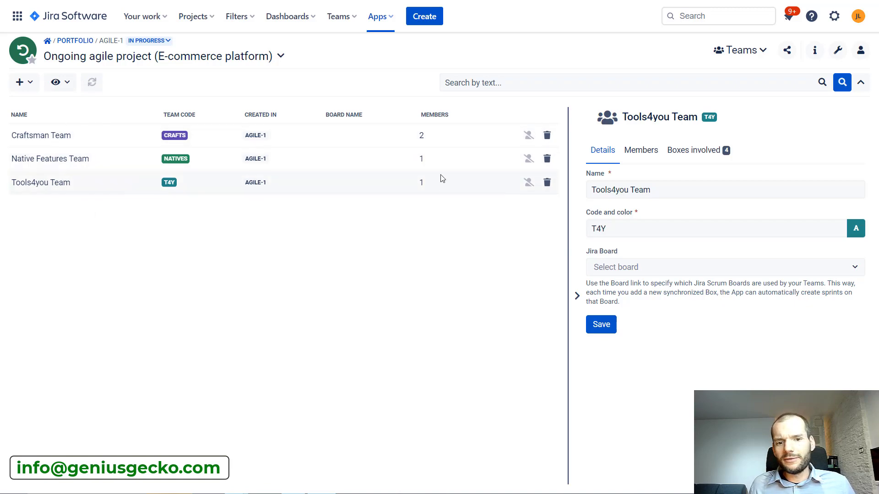
pyautogui.click(320, 136)
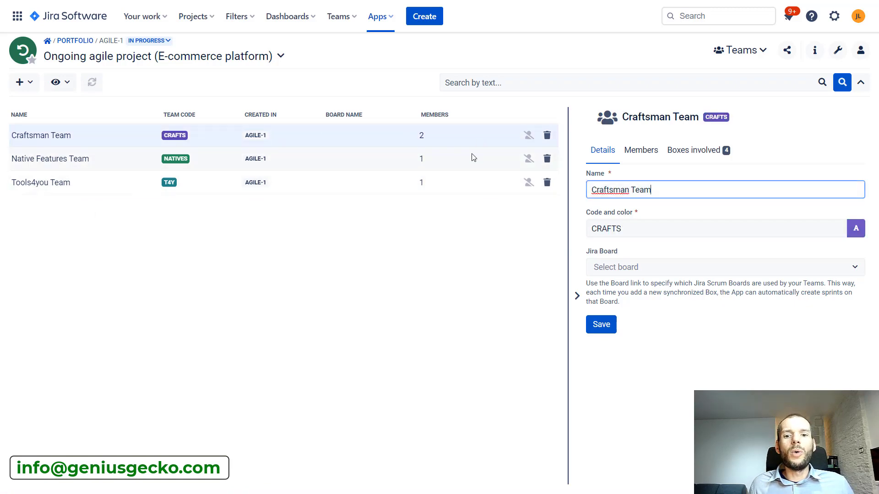
pyautogui.click(642, 155)
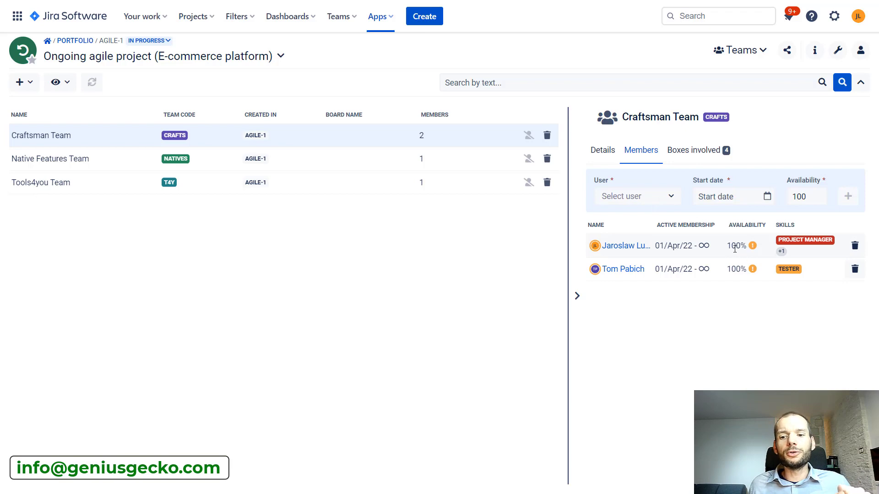
pyautogui.moveTo(727, 247); pyautogui.dragTo(745, 247)
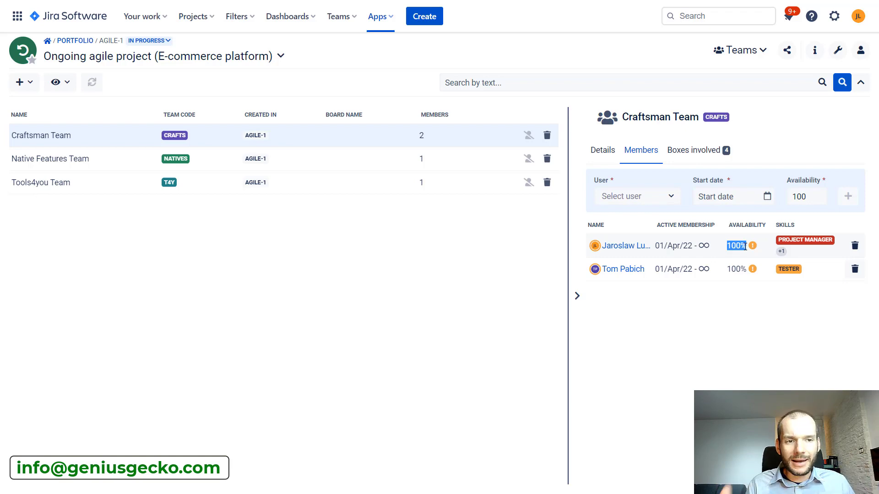
# Step: Return to the Board module, where Iteration 1 shows 13.6 capacity at 81%
pyautogui.click(763, 52)
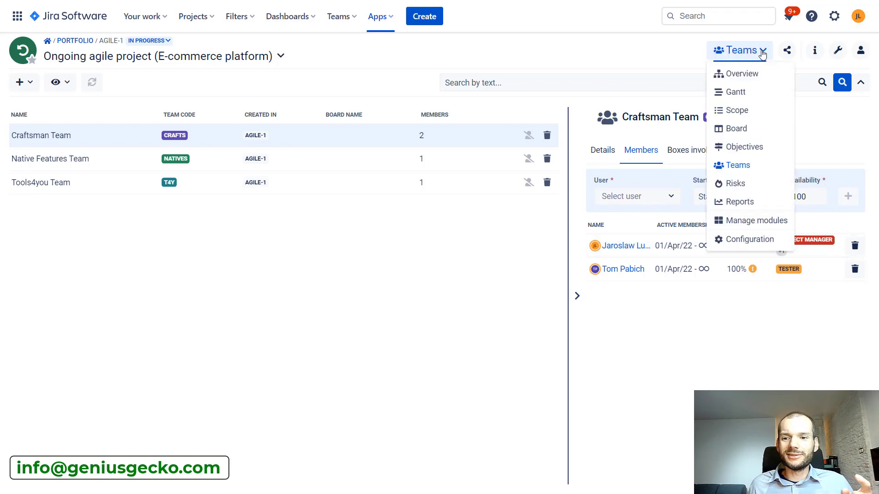
pyautogui.click(745, 130)
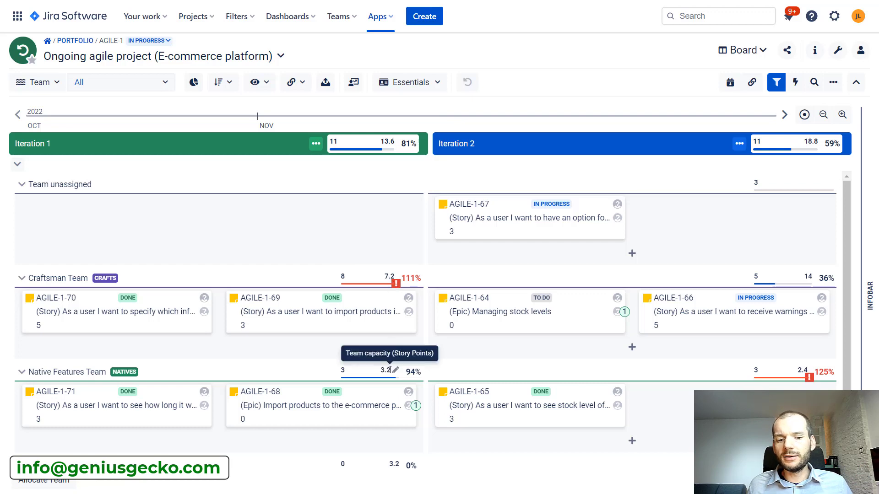
pyautogui.click(742, 48)
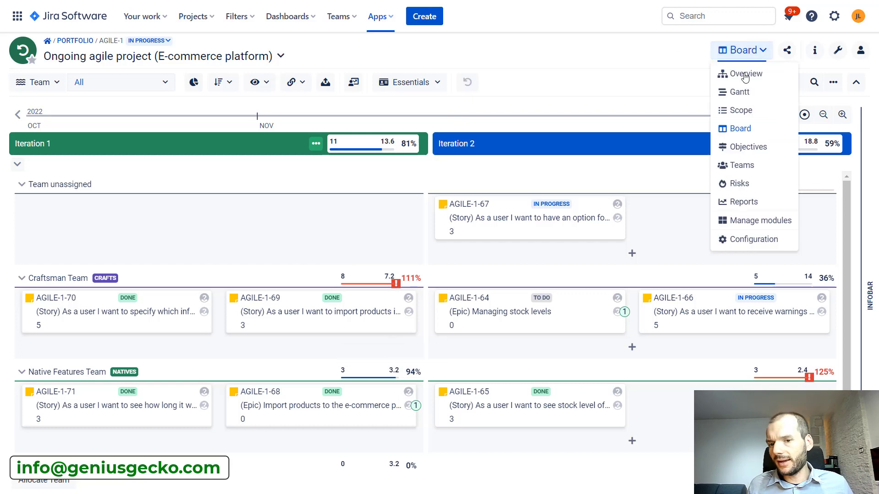
# Step: In Configuration's Resources settings, view the Story Point conversion ratio (1 Story Point = 2d 4h)
pyautogui.click(753, 239)
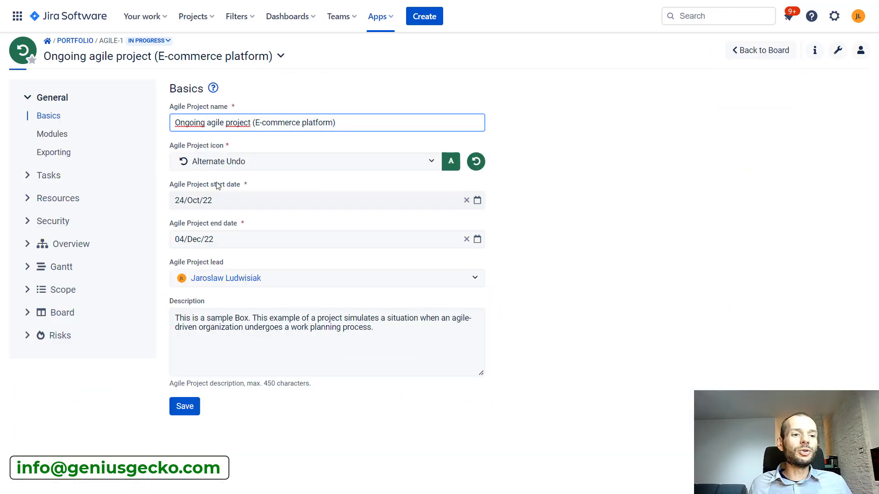
pyautogui.click(35, 200)
pyautogui.click(58, 216)
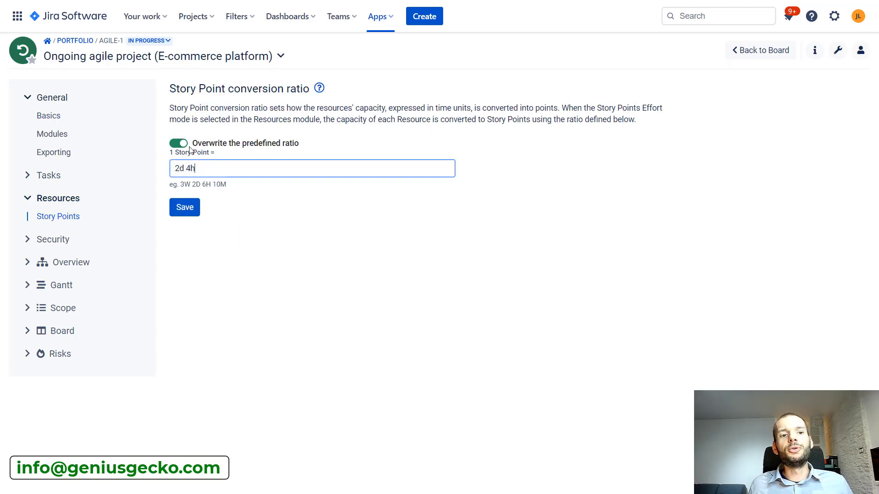
pyautogui.moveTo(174, 154); pyautogui.dragTo(216, 168)
pyautogui.click(228, 140)
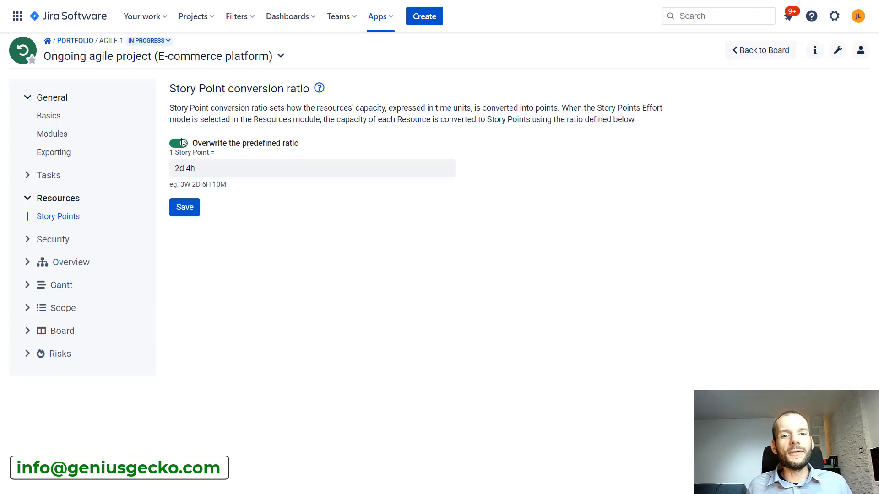
# Step: Go back to the board and advance the timeline to show Iterations 2 and 3
pyautogui.click(773, 52)
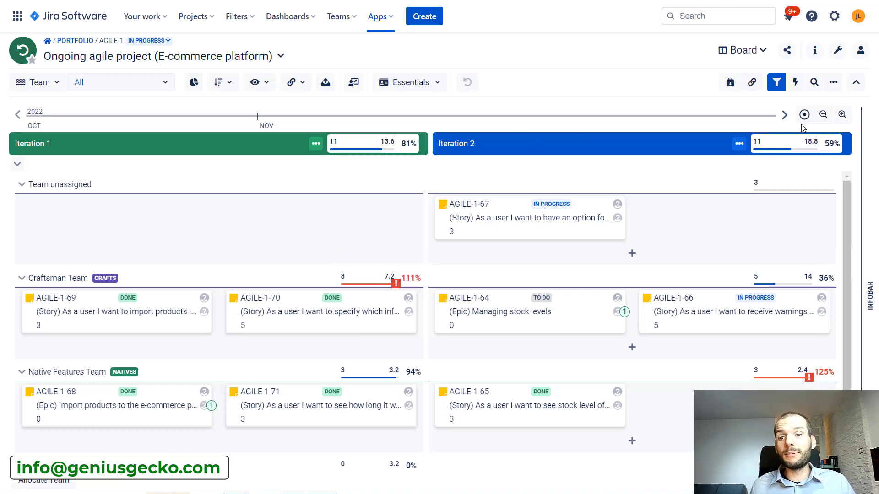
pyautogui.click(783, 116)
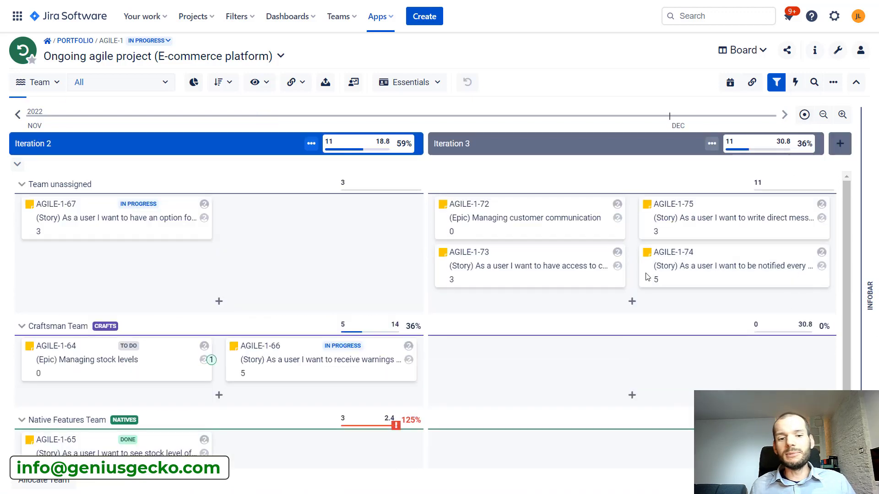
# Step: Move the board timeline back to Iterations 1 and 2, then bring up the module list
pyautogui.click(17, 117)
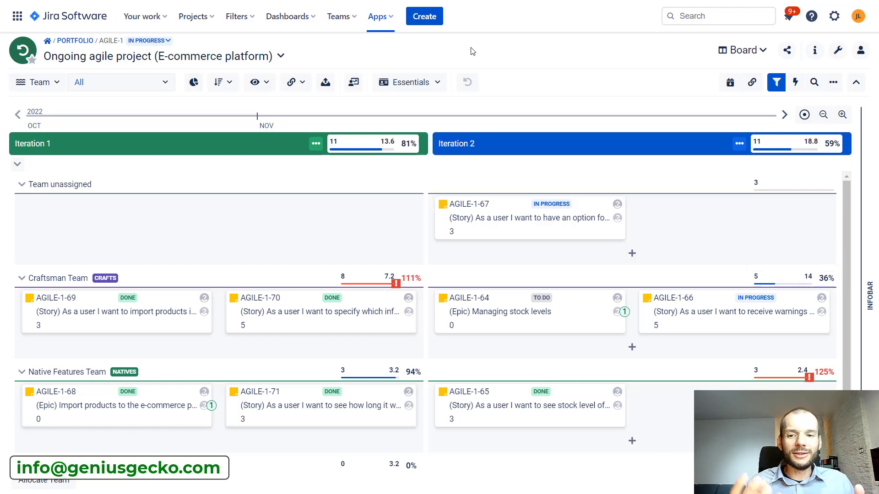
pyautogui.click(754, 53)
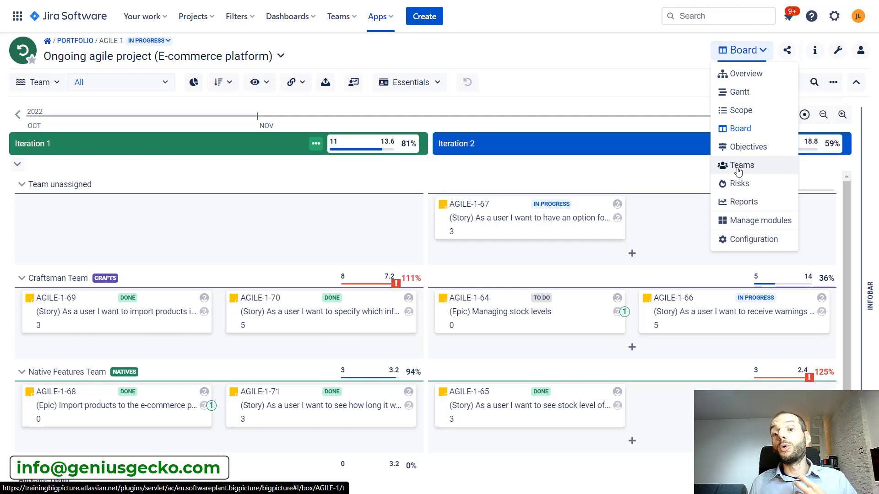
pyautogui.click(609, 69)
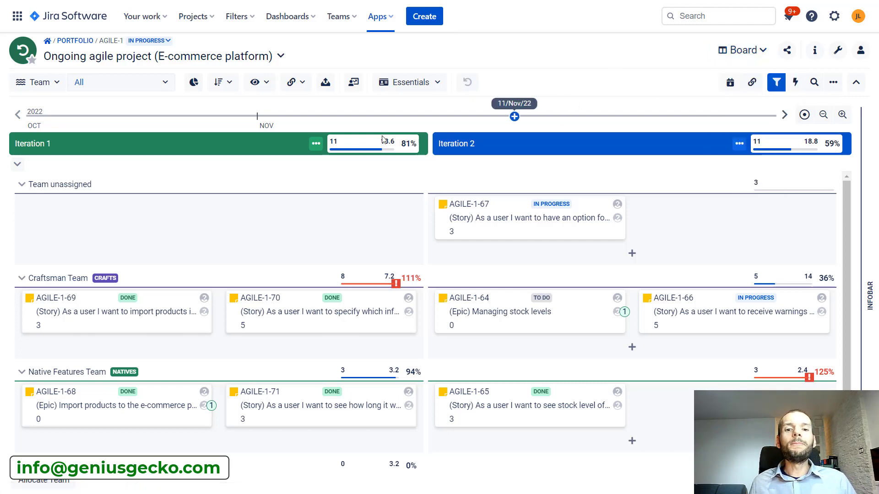
pyautogui.click(785, 115)
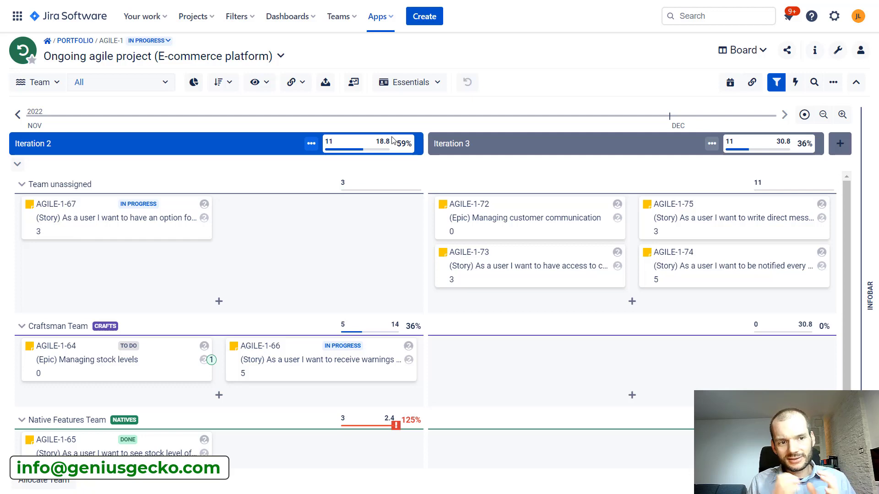
pyautogui.click(18, 114)
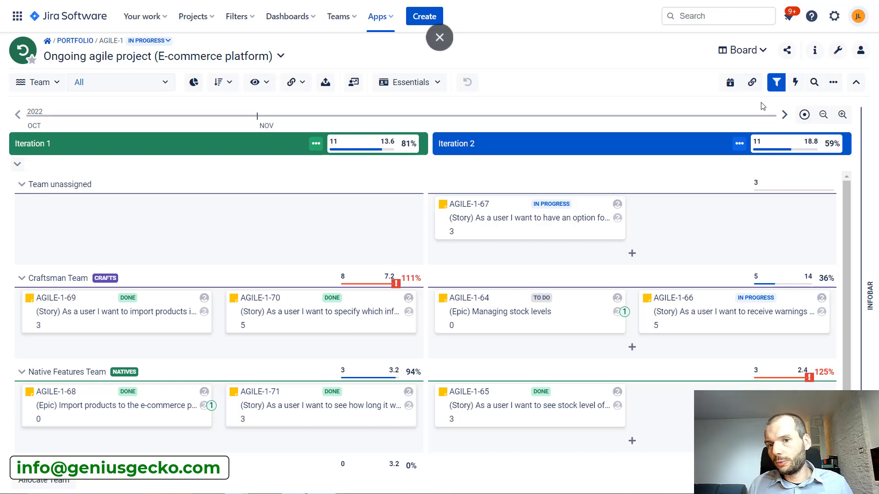
pyautogui.click(760, 50)
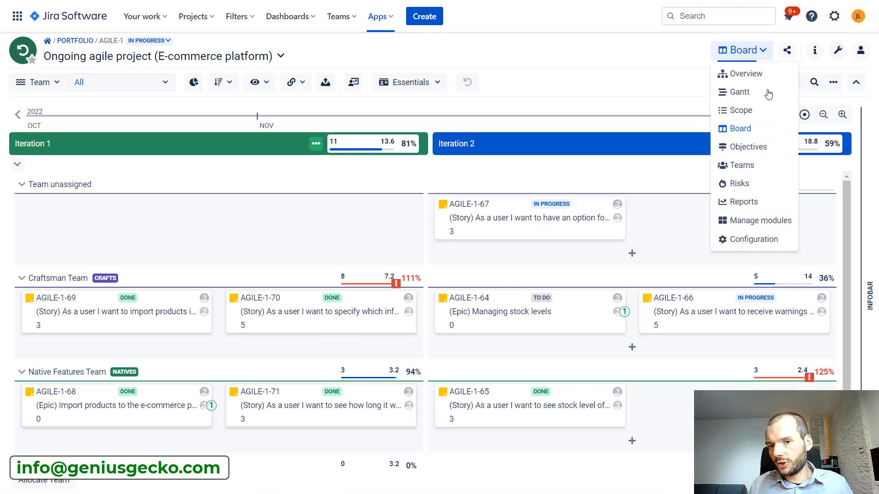
# Step: Review the Craftsman Team velocity chart in Reports, then switch back to the Board
pyautogui.click(767, 203)
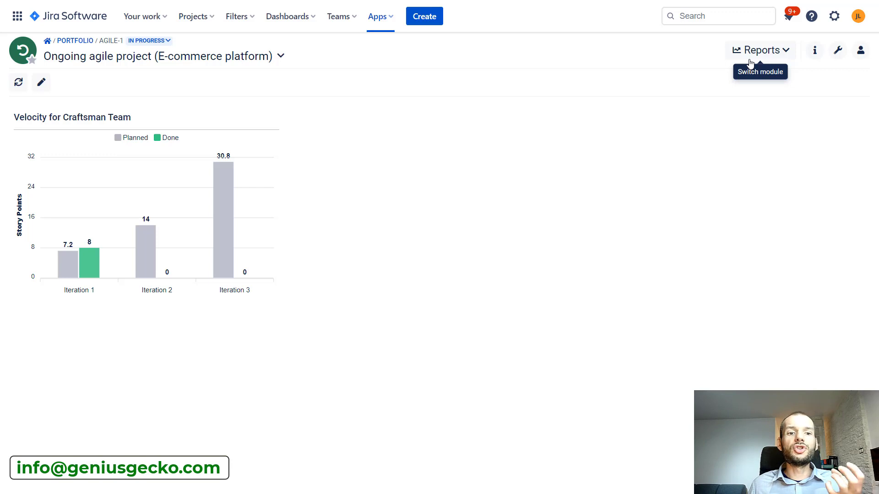
pyautogui.click(749, 59)
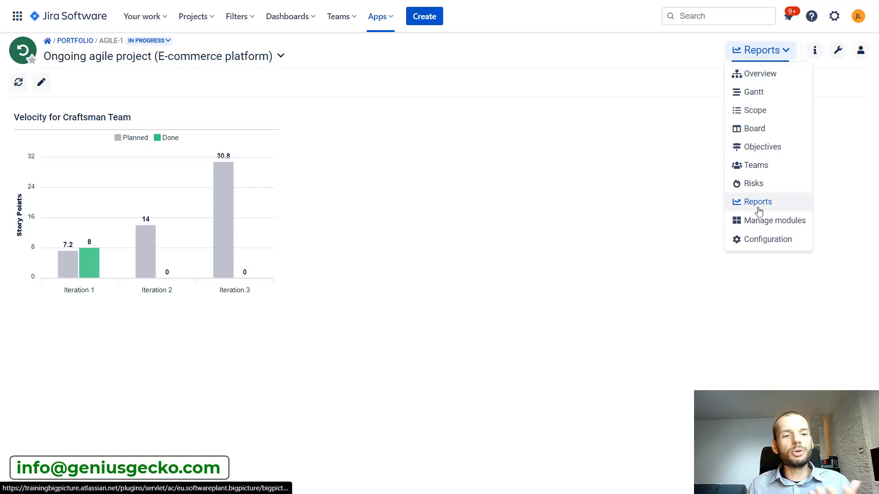
pyautogui.click(772, 132)
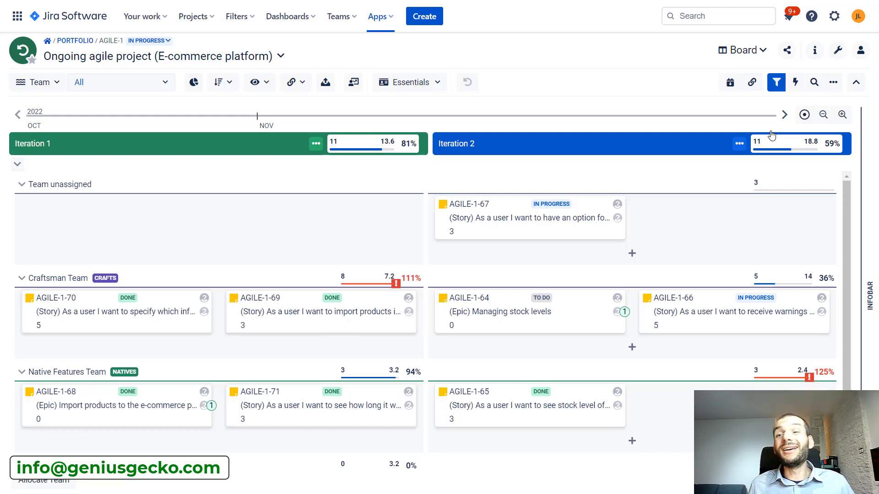
pyautogui.click(752, 57)
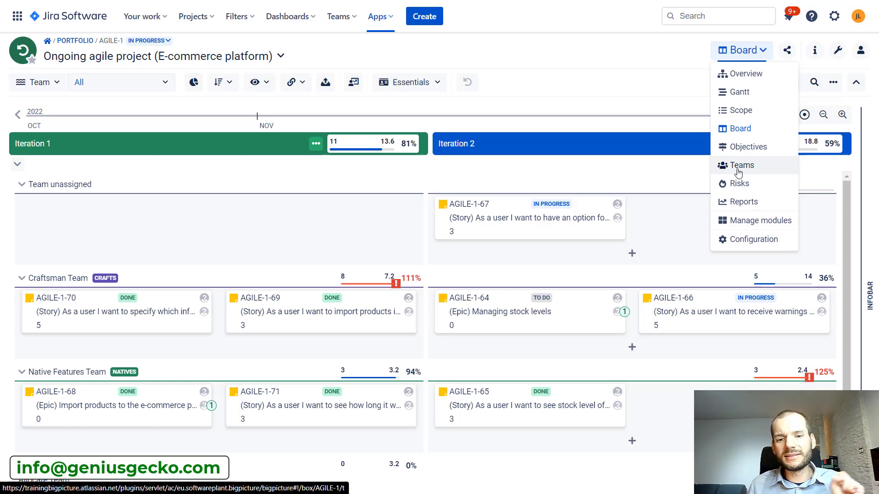
pyautogui.click(616, 74)
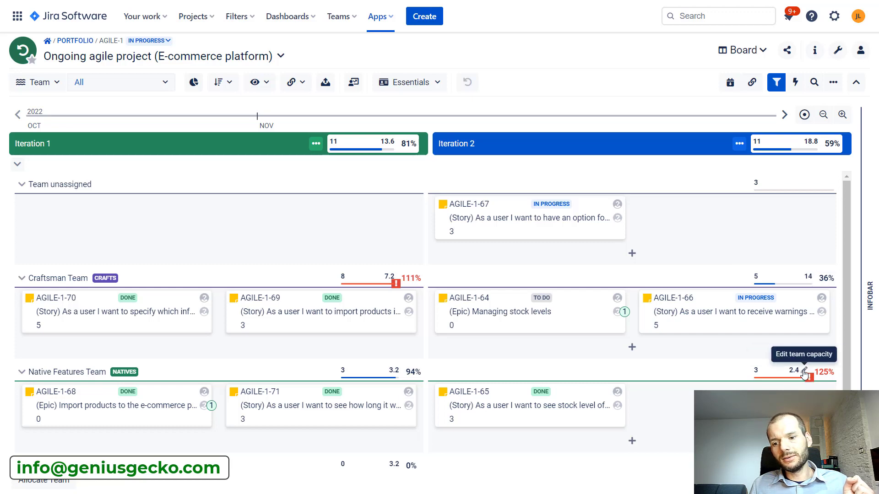
# Step: Set Iteration 2 team capacities: Craftsman Team to 16 and Native Features Team to 4
pyautogui.click(808, 278)
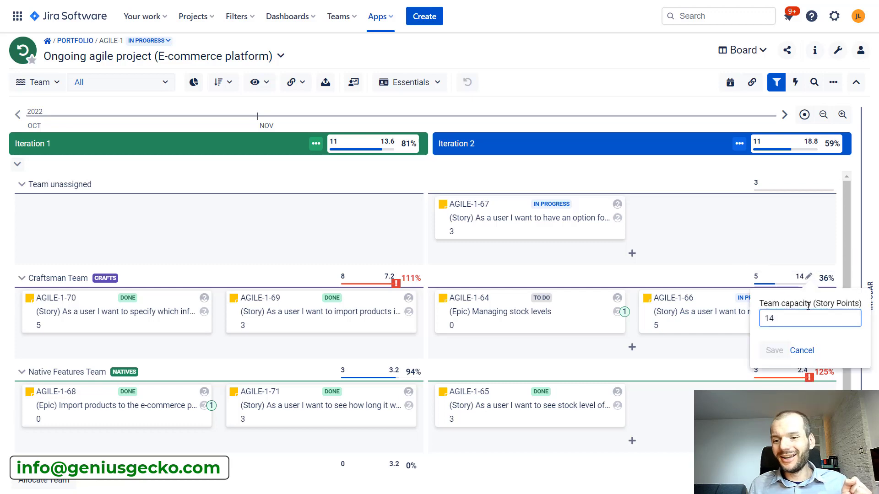
pyautogui.moveTo(773, 318); pyautogui.dragTo(759, 319)
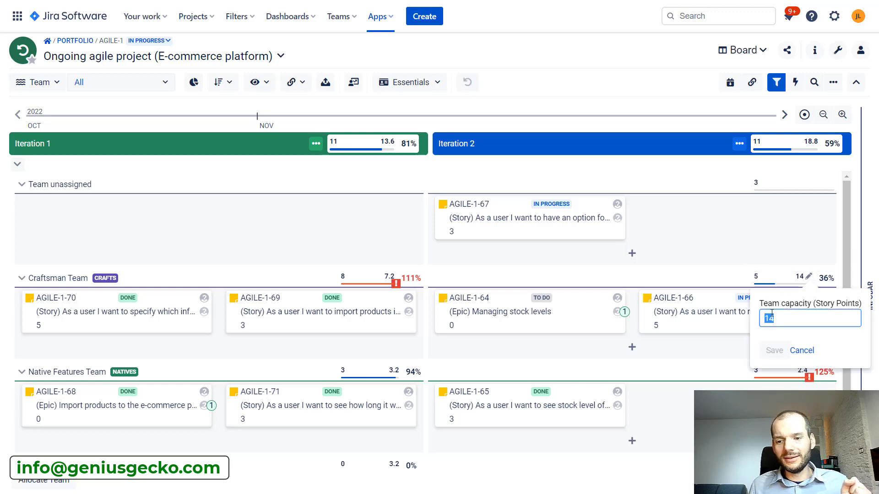
pyautogui.write('16')
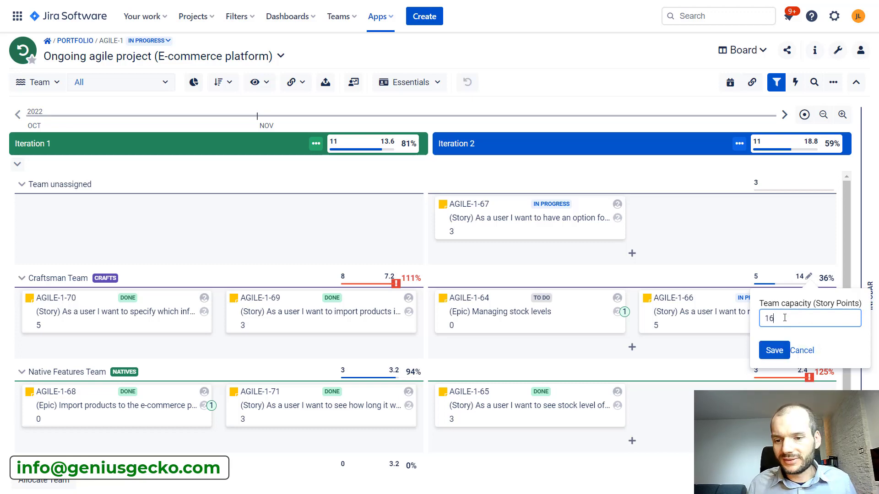
pyautogui.click(783, 347)
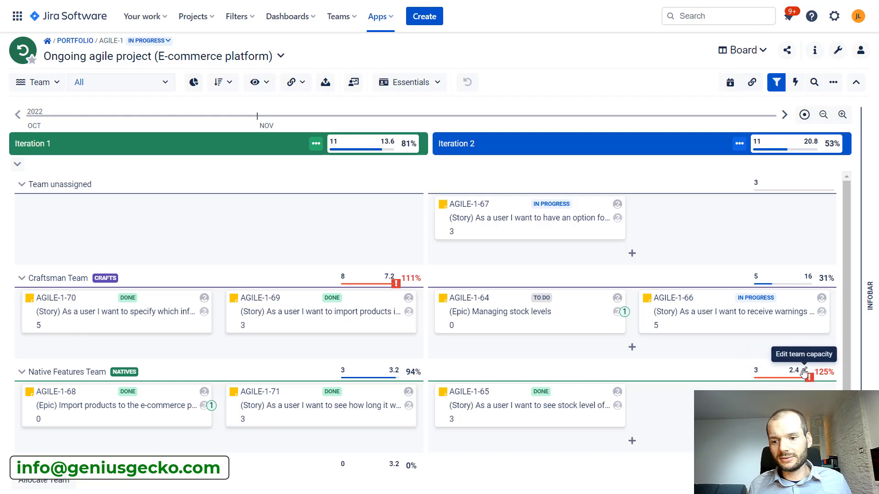
pyautogui.click(804, 371)
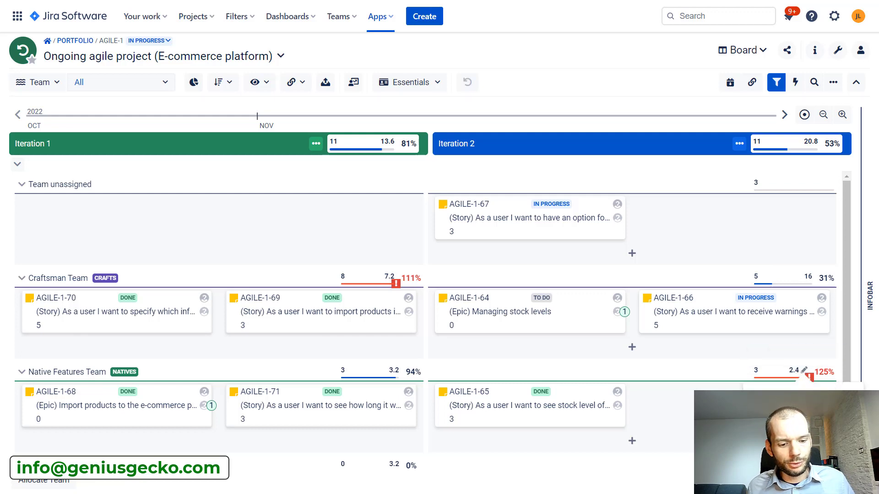
pyautogui.write('4')
pyautogui.click(782, 442)
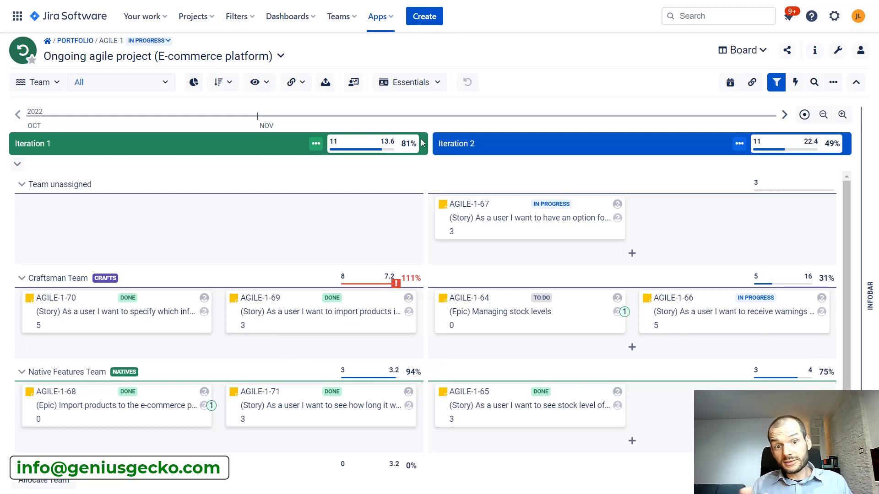
# Step: Page the board timeline back and forward to Iterations 2 and 3, and glance at My settings
pyautogui.click(784, 114)
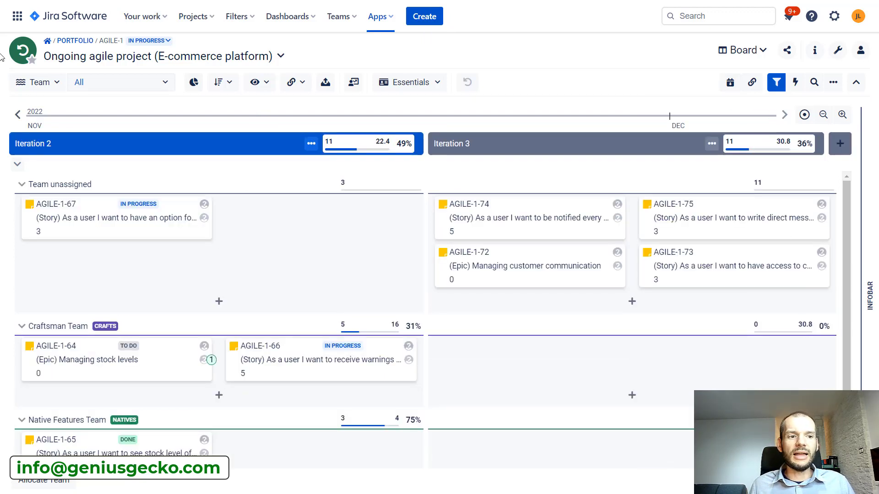
pyautogui.click(17, 114)
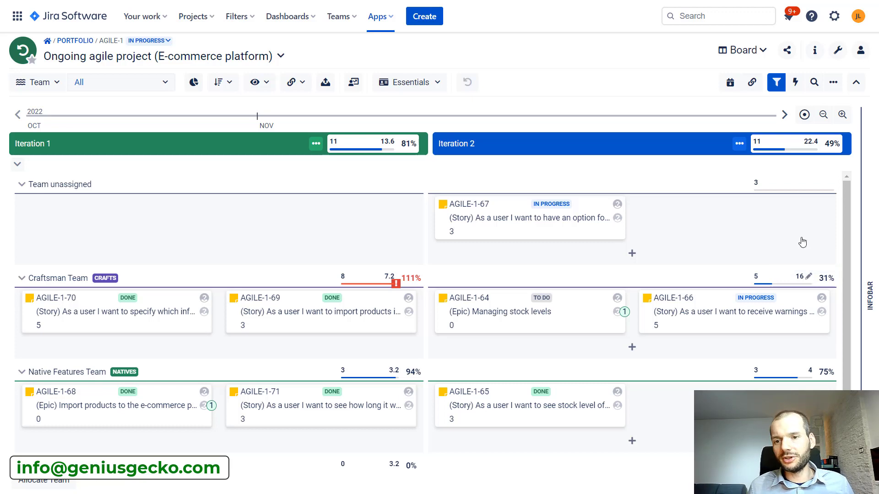
pyautogui.click(785, 114)
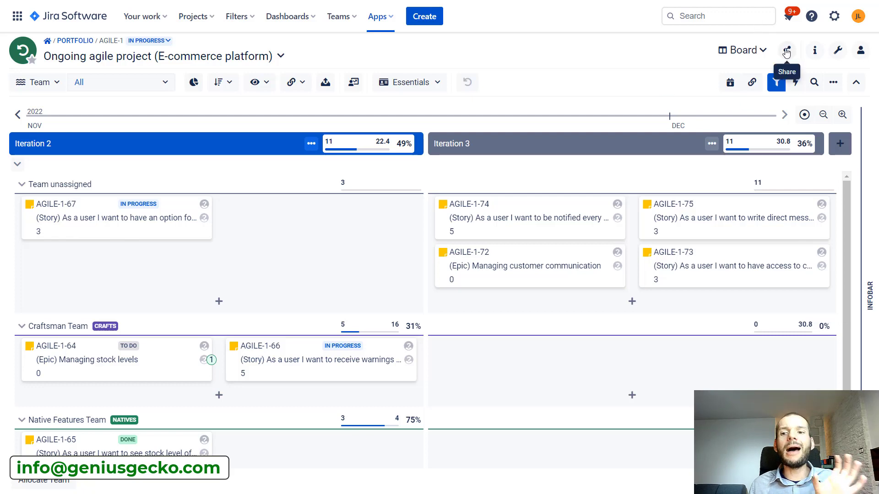
pyautogui.click(861, 51)
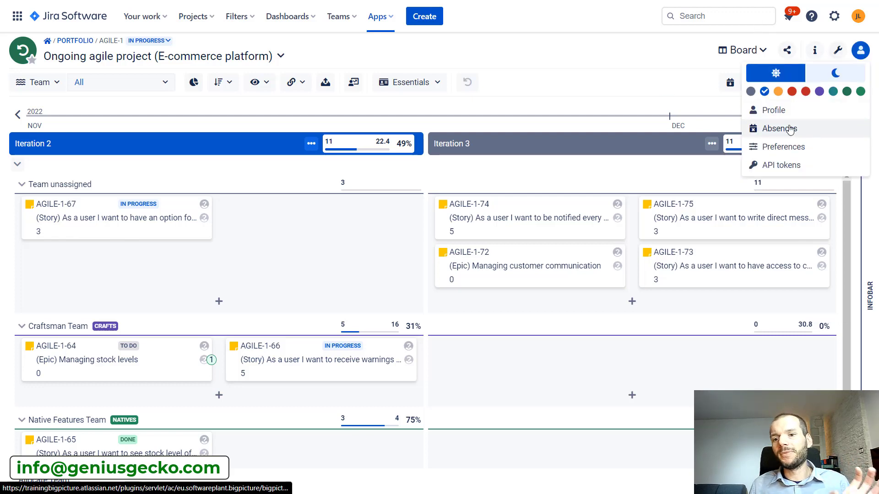
pyautogui.click(676, 67)
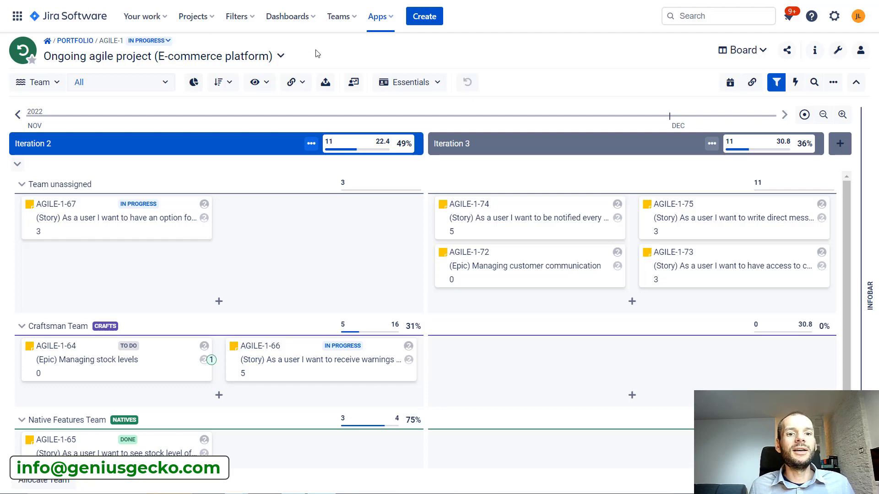
# Step: In Capacity planning, show Iteration 1 beside Iteration 2 and expand Craftsman Team's members
pyautogui.click(353, 86)
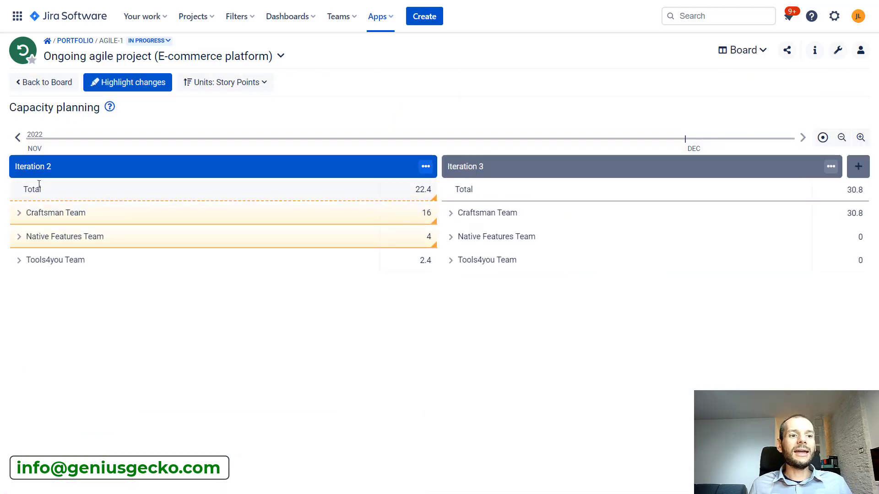
pyautogui.click(18, 139)
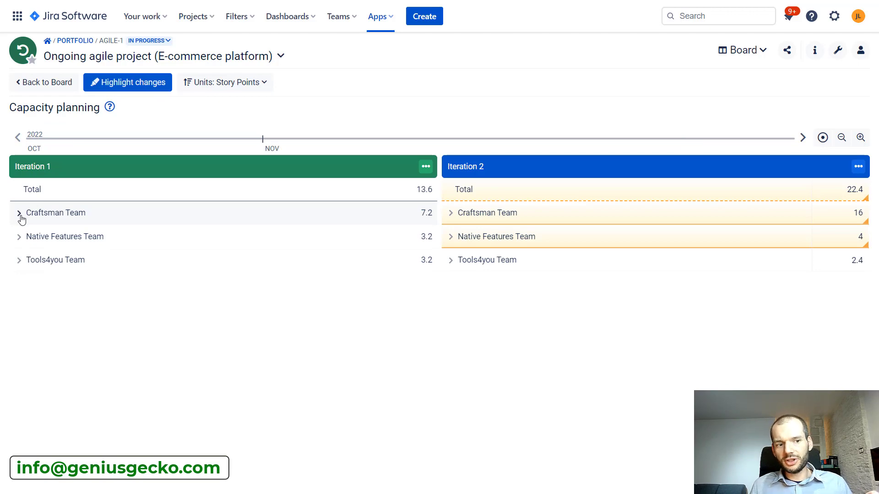
pyautogui.click(450, 213)
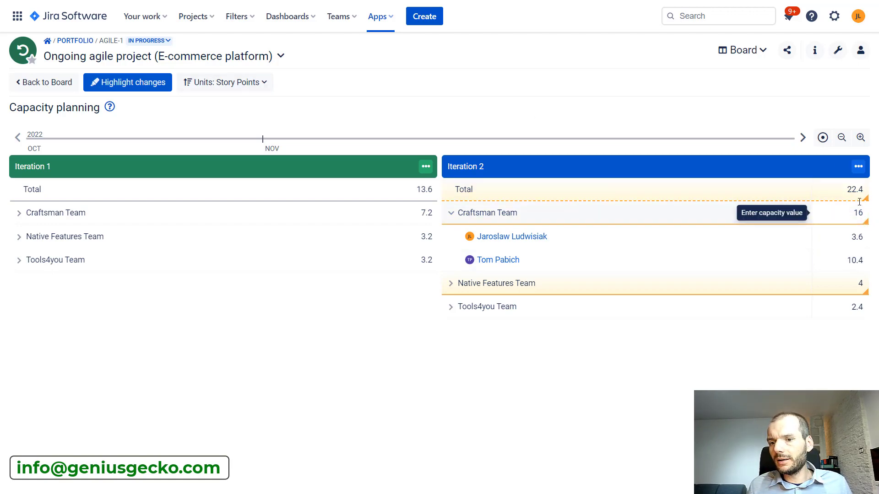
# Step: Toggle Highlight changes off and on, leaving change highlighting enabled
pyautogui.click(116, 87)
pyautogui.click(116, 87)
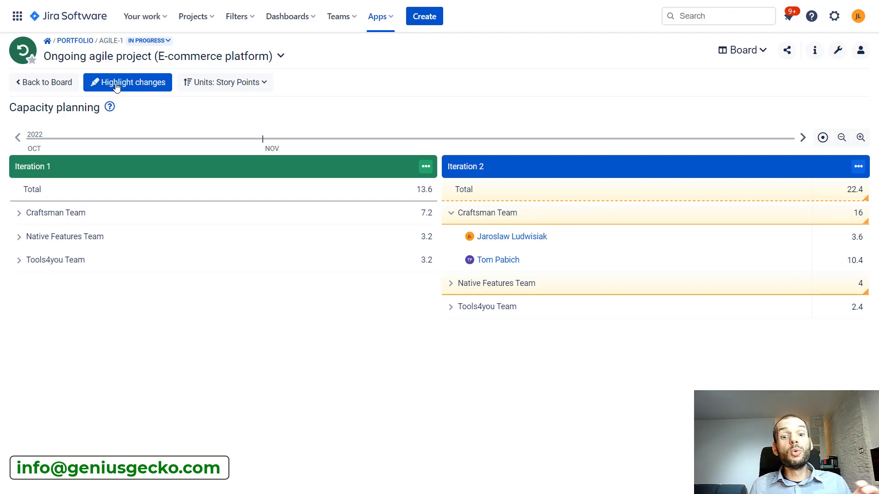
pyautogui.click(116, 87)
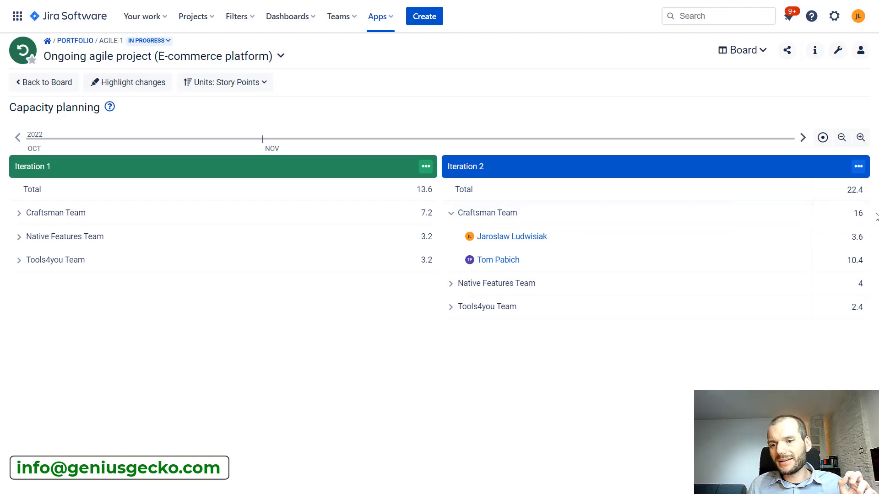
pyautogui.click(101, 87)
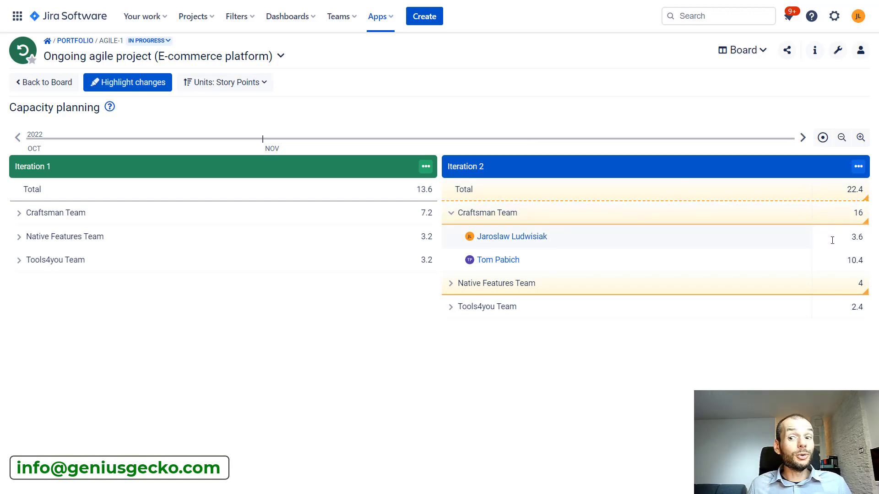
# Step: Restore Craftsman Team's Iteration 2 capacity to base 14, then give its members 4 and 12
pyautogui.click(867, 223)
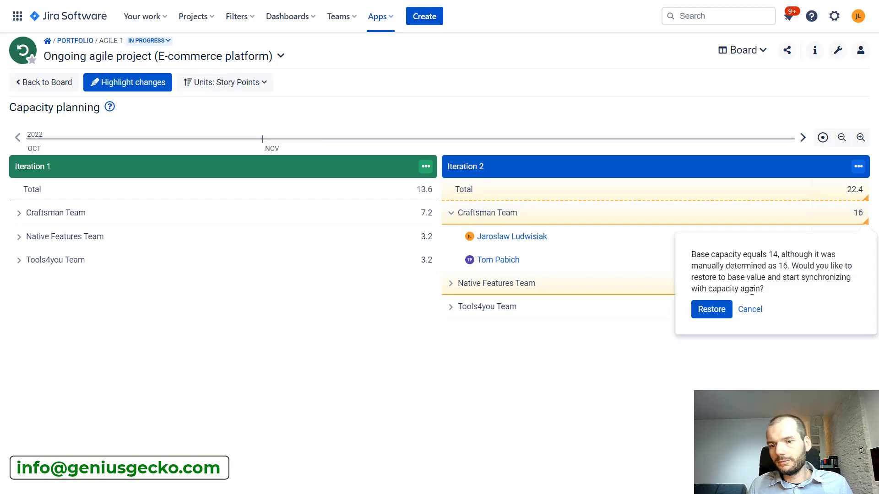
pyautogui.click(711, 308)
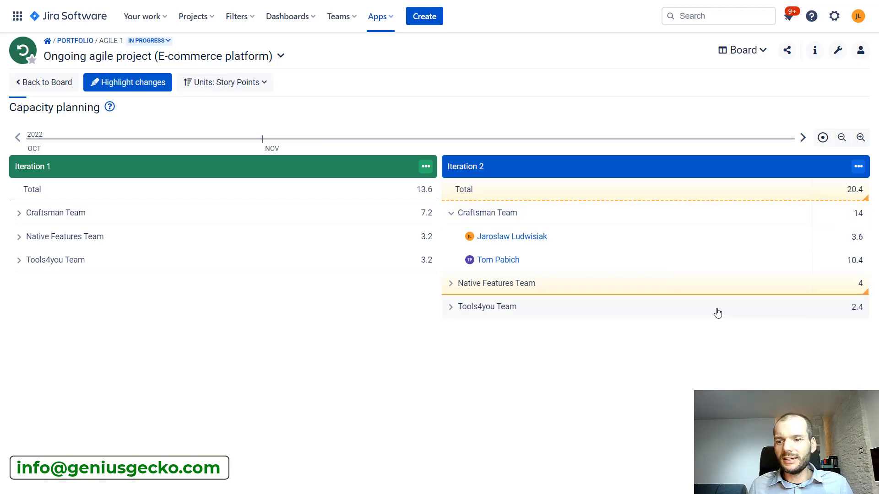
pyautogui.click(861, 236)
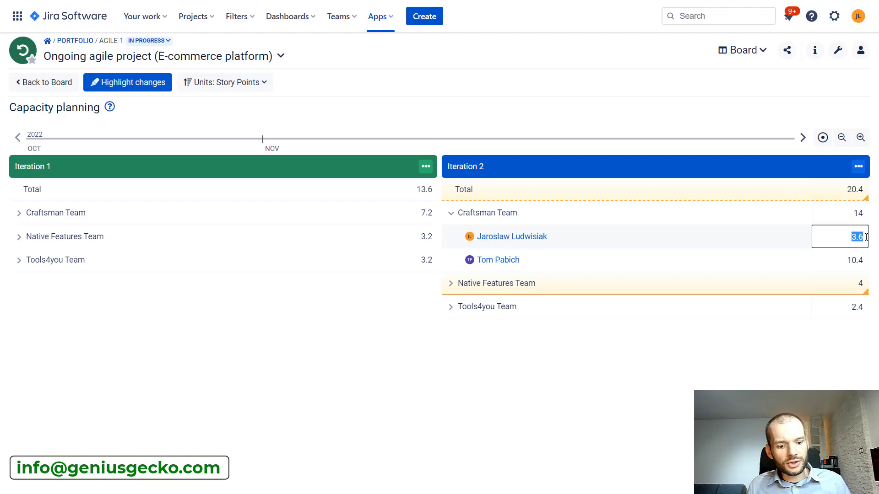
pyautogui.write('4')
pyautogui.click(847, 262)
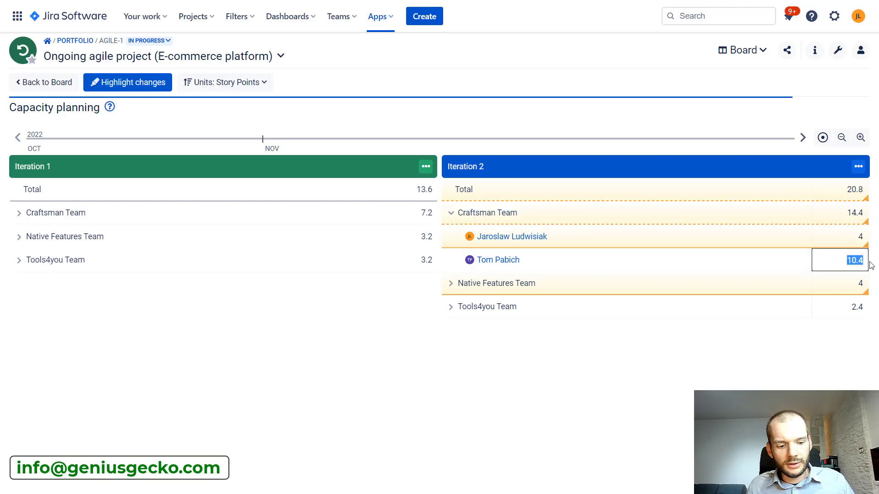
pyautogui.write('12')
pyautogui.click(862, 363)
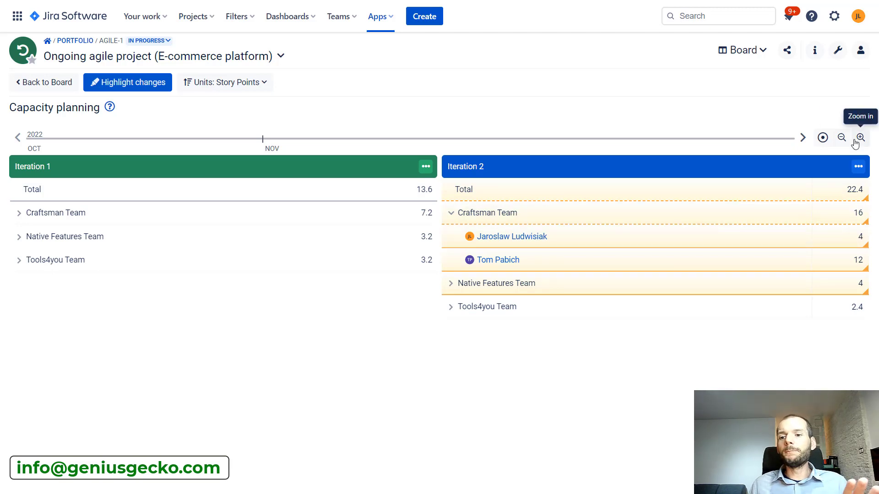
# Step: Restore the first Craftsman member's Iteration 2 capacity to 3.6, bringing the team to 15.6
pyautogui.click(803, 140)
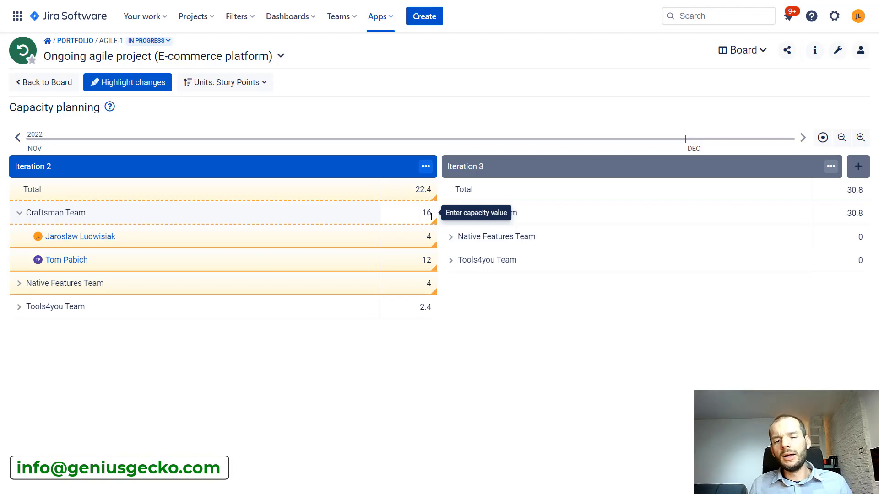
pyautogui.click(434, 245)
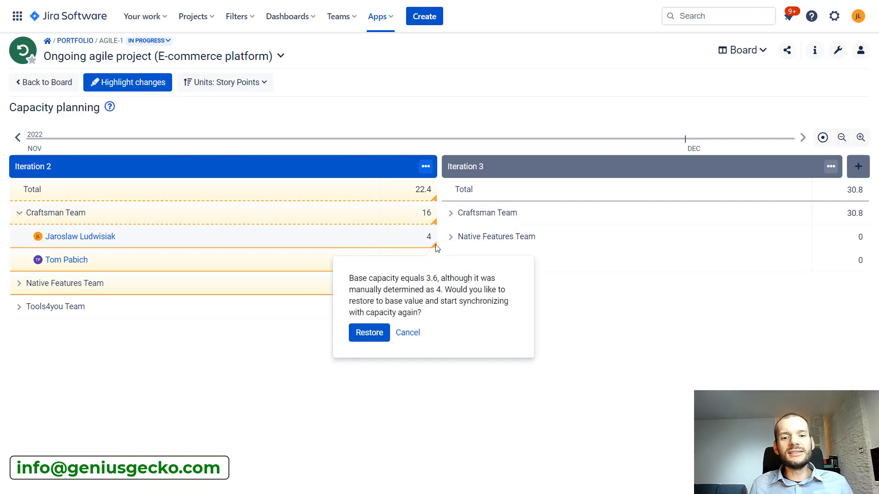
pyautogui.click(379, 333)
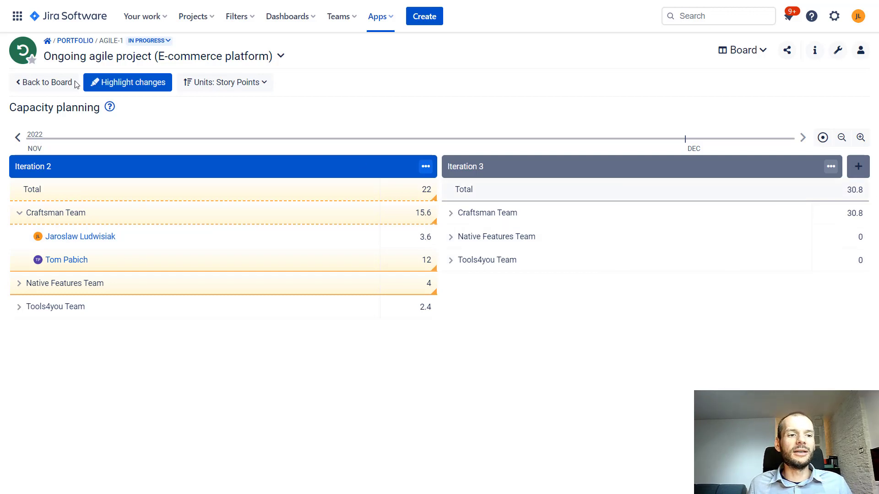
pyautogui.click(62, 87)
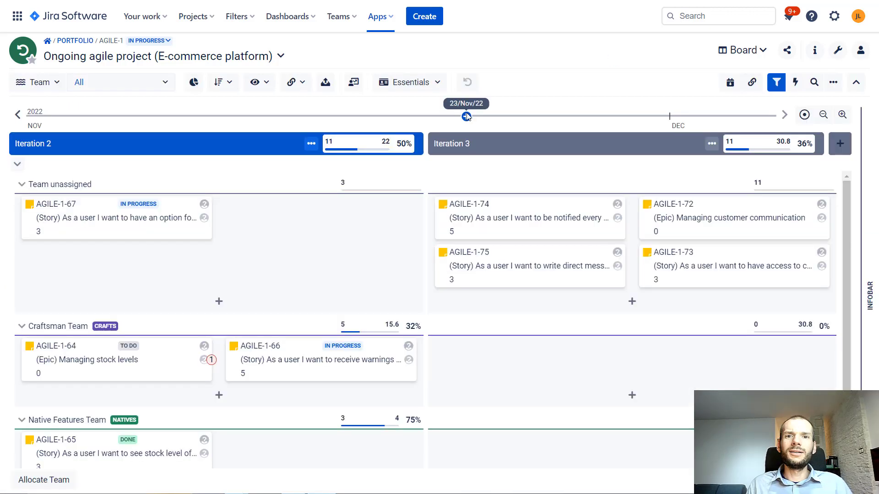